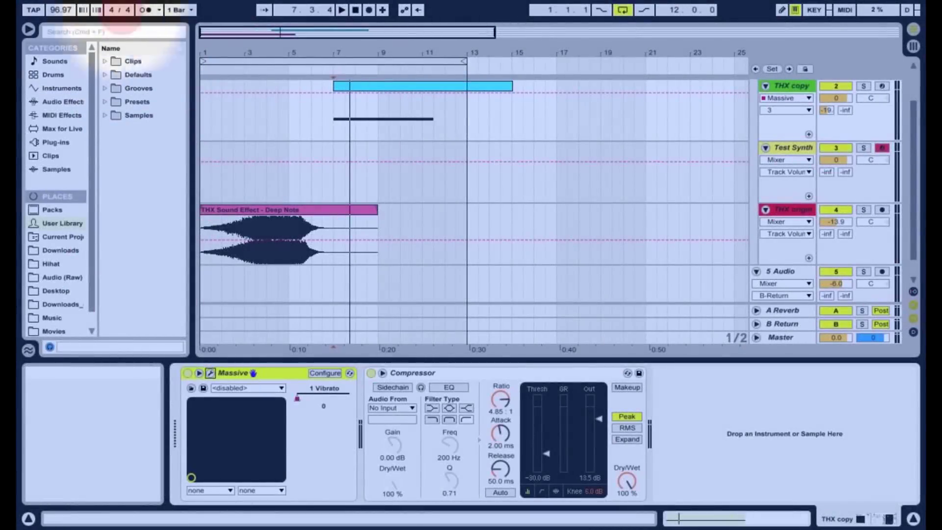
- Play the Massive THX copy track from bar 7 to hear it
{"action": "left_click", "coordinate": [354, 10]}
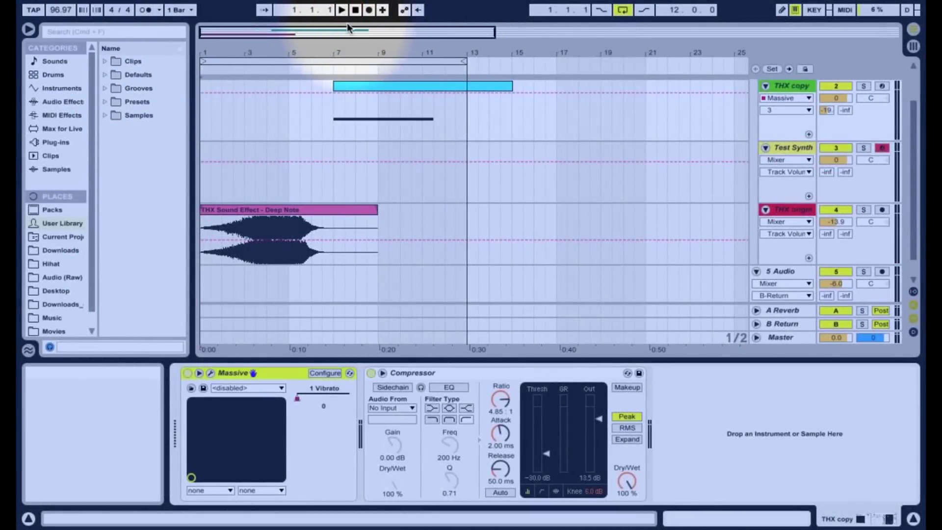
{"action": "left_click", "coordinate": [304, 163]}
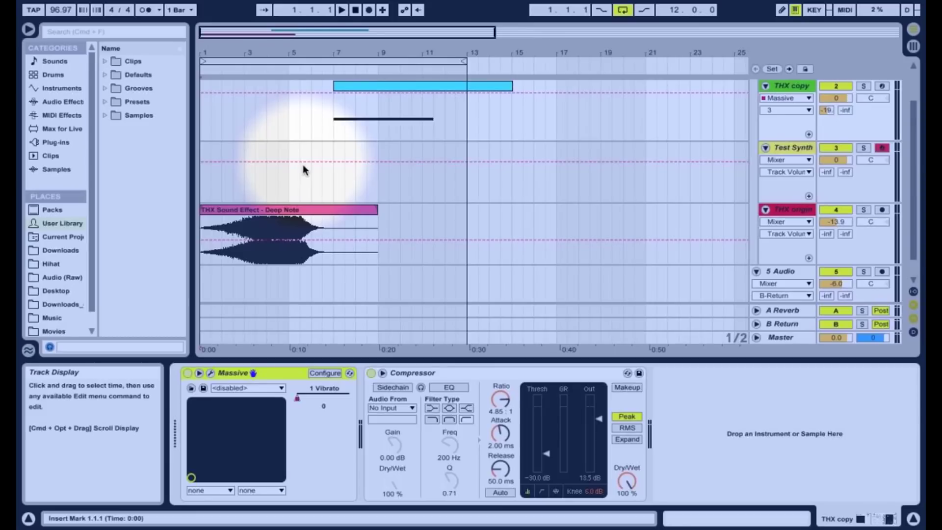
{"action": "key", "text": "space"}
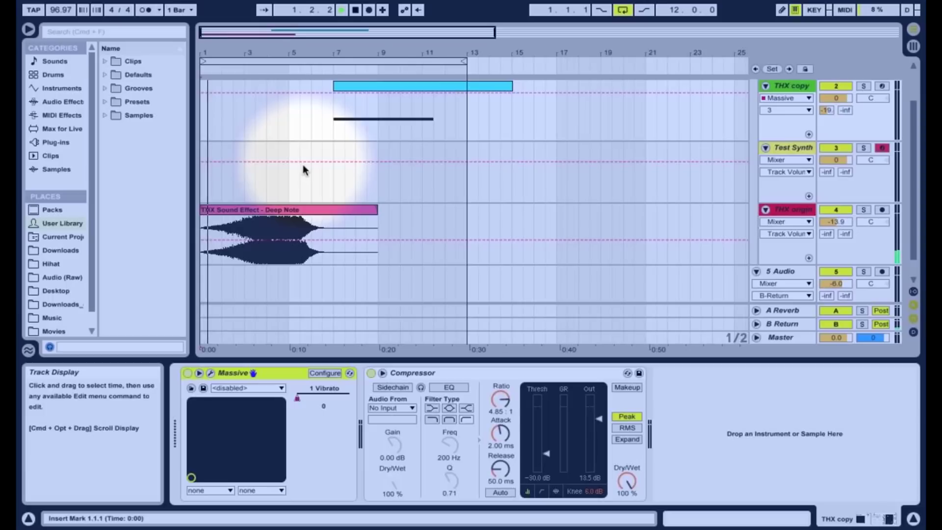
{"action": "left_click", "coordinate": [356, 10]}
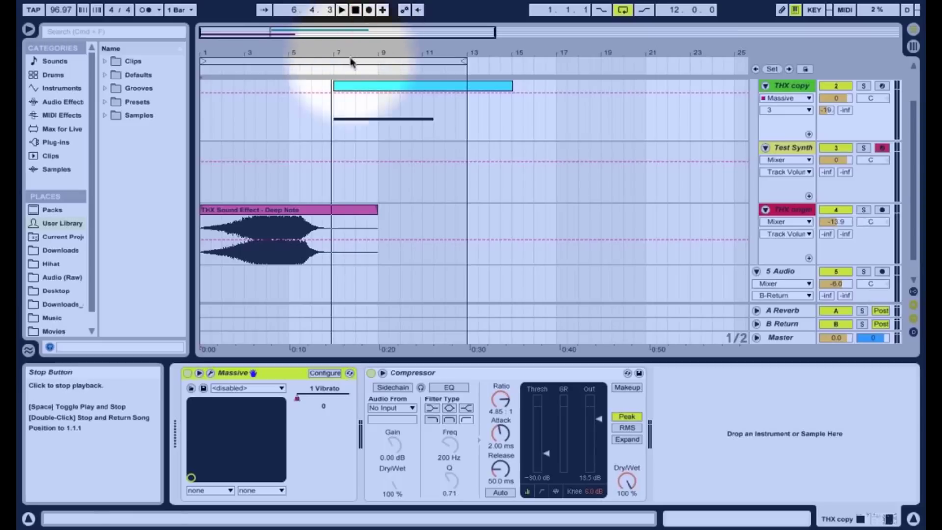
{"action": "left_click", "coordinate": [334, 101]}
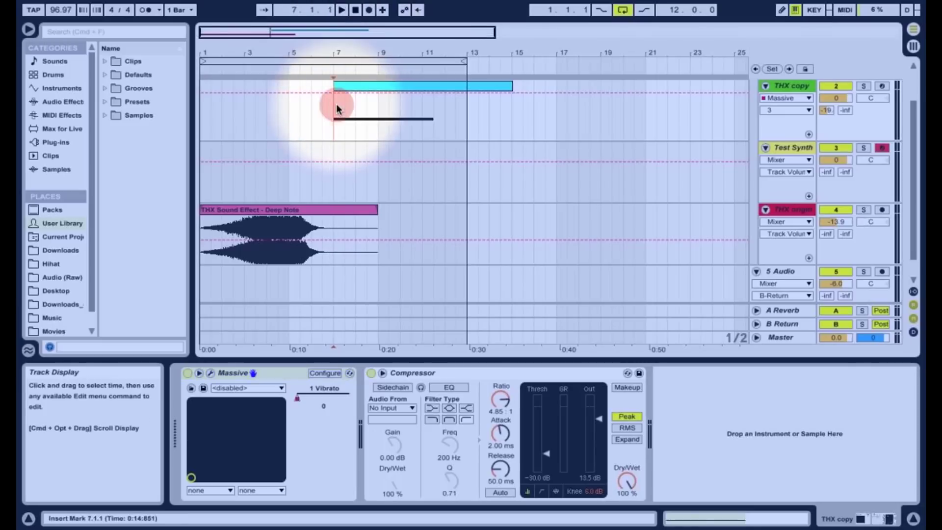
{"action": "left_click", "coordinate": [341, 10]}
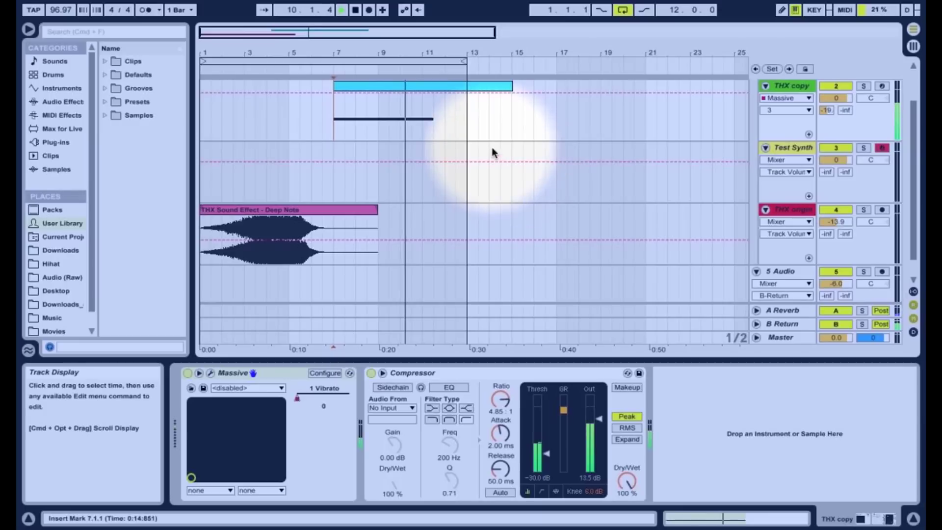
- Stop playback and set the insert marker to 4.3.1 in the THX original clip
{"action": "left_click", "coordinate": [356, 11]}
{"action": "left_click", "coordinate": [281, 223]}
{"action": "key", "text": "Left"}
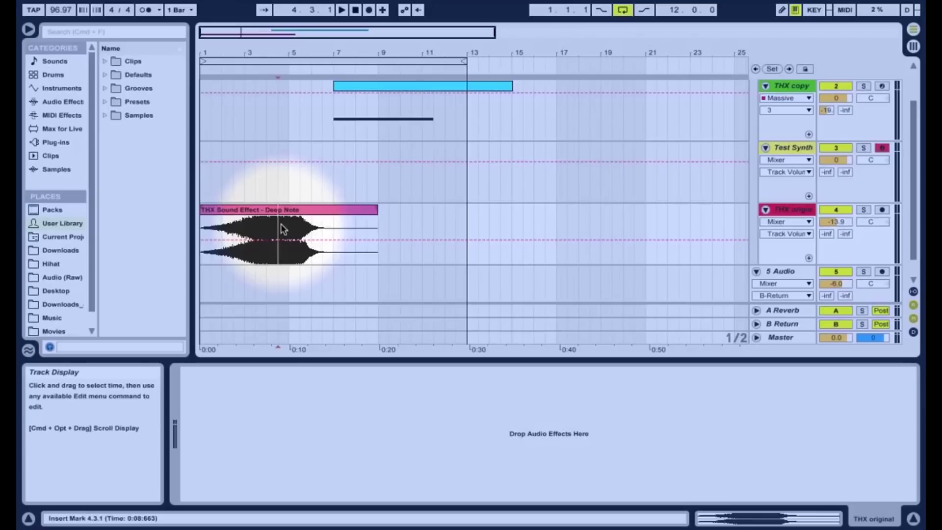
- Audition the original Deep Note sample, then show Test Synth's Freqconverter and Analog devices
{"action": "left_click", "coordinate": [791, 86]}
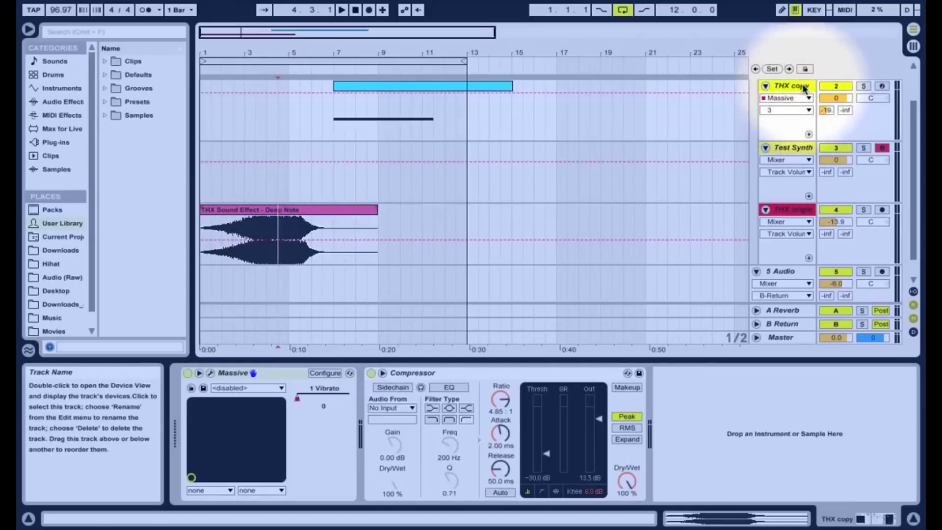
{"action": "left_click", "coordinate": [290, 228]}
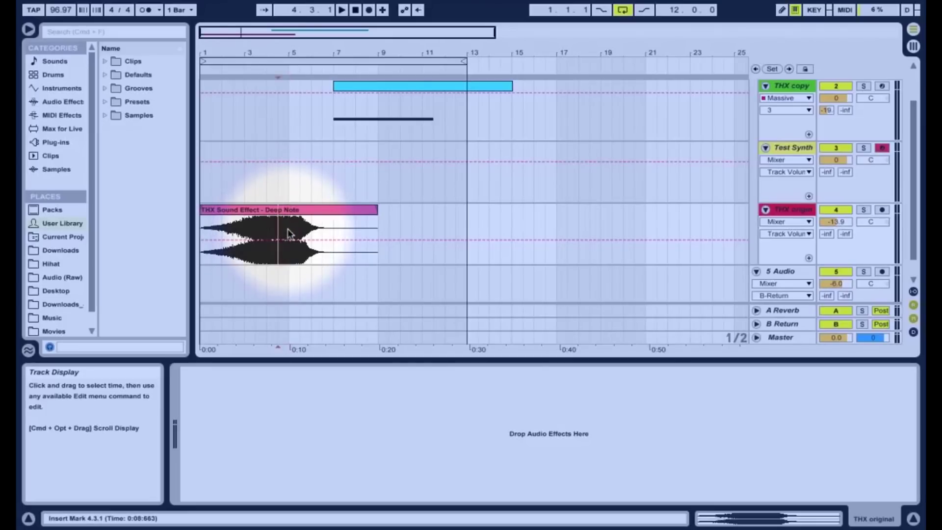
{"action": "key", "text": "space"}
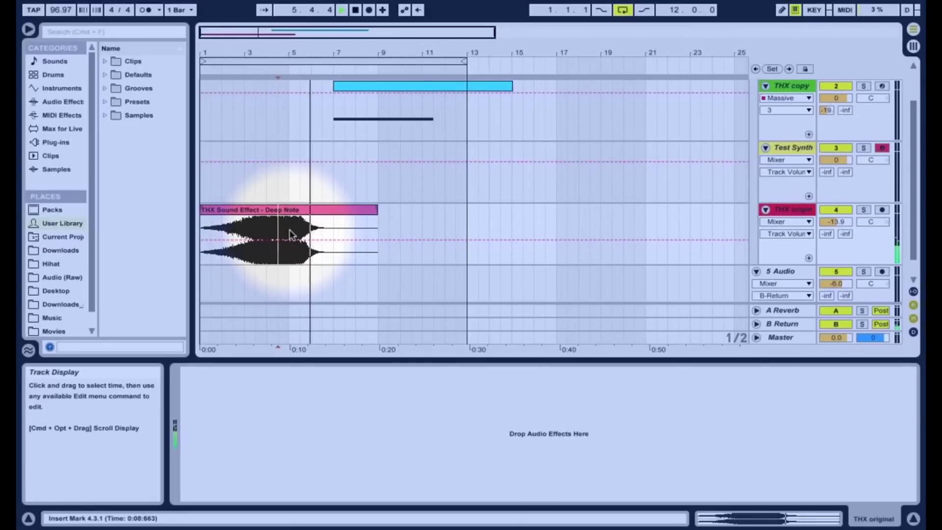
{"action": "key", "text": "space"}
{"action": "left_click", "coordinate": [793, 148]}
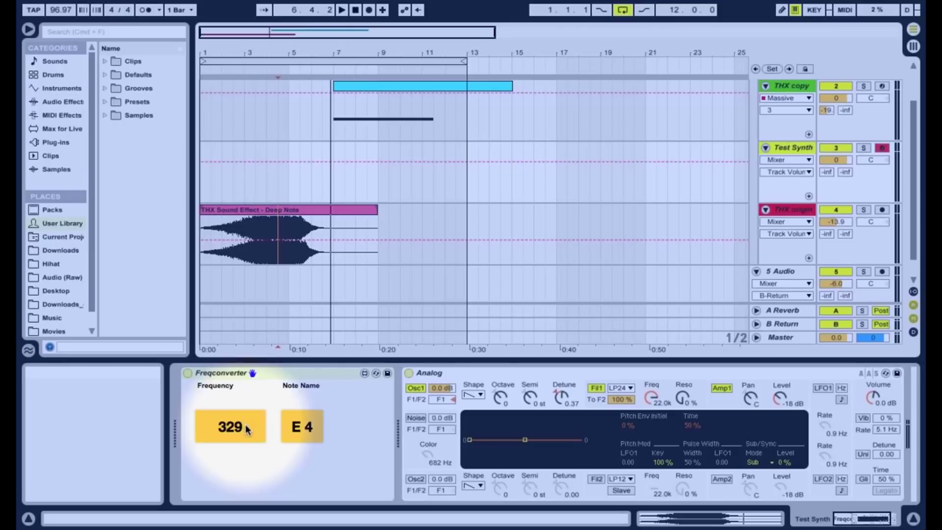
- Open the THX copy's blue MIDI clip in the note editor, showing its single E2 note
{"action": "key", "text": "z"}
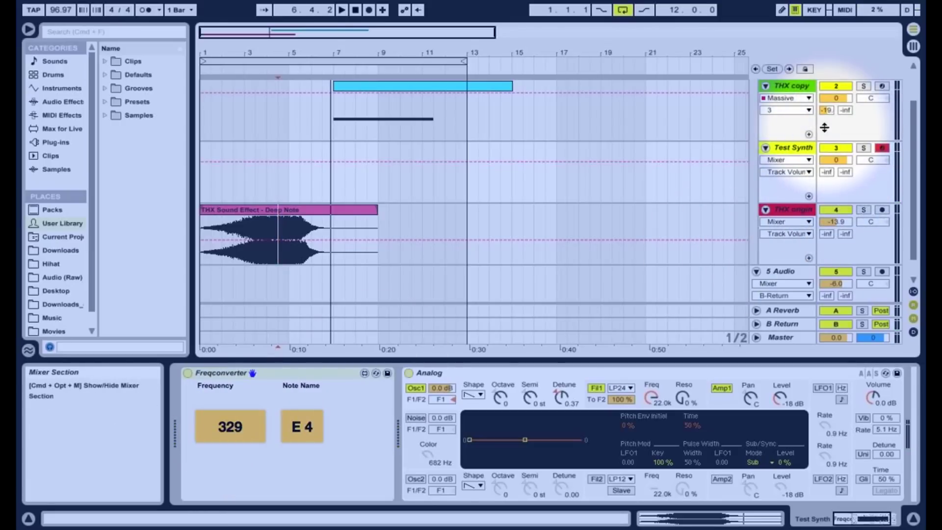
{"action": "left_click", "coordinate": [804, 89]}
{"action": "double_click", "coordinate": [420, 87]}
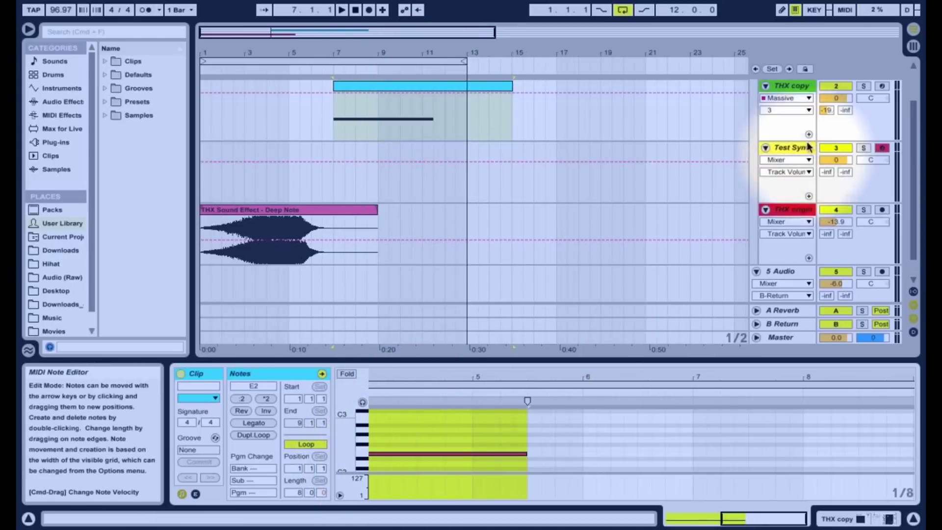
- Show the THX copy's device chain and open the Massive plug-in window
{"action": "double_click", "coordinate": [779, 90]}
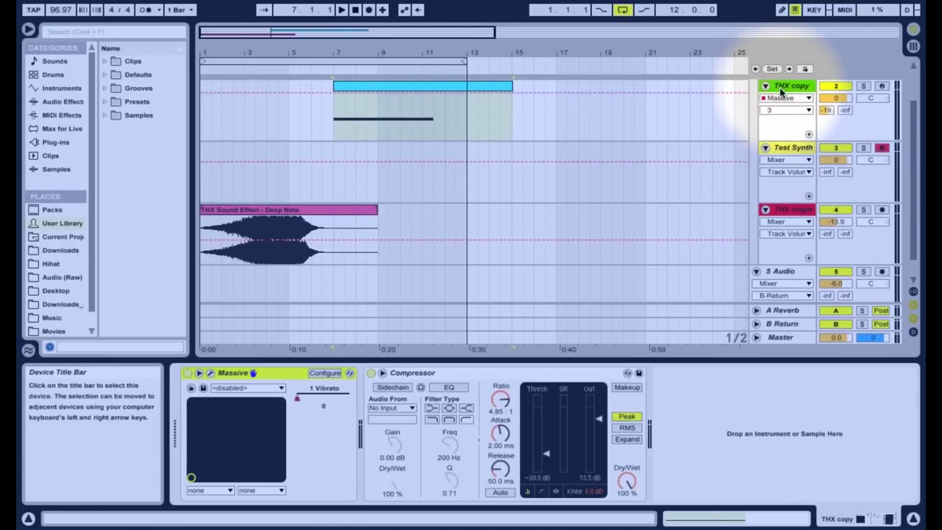
{"action": "left_click", "coordinate": [209, 374]}
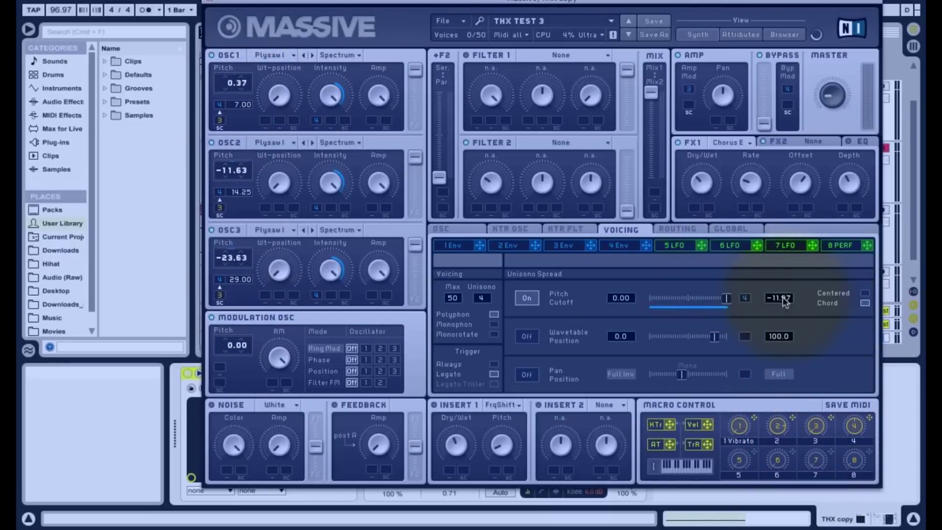
- Mute the unison Pitch Cutoff spread modulation and play to hear the change
{"action": "right_click", "coordinate": [744, 297]}
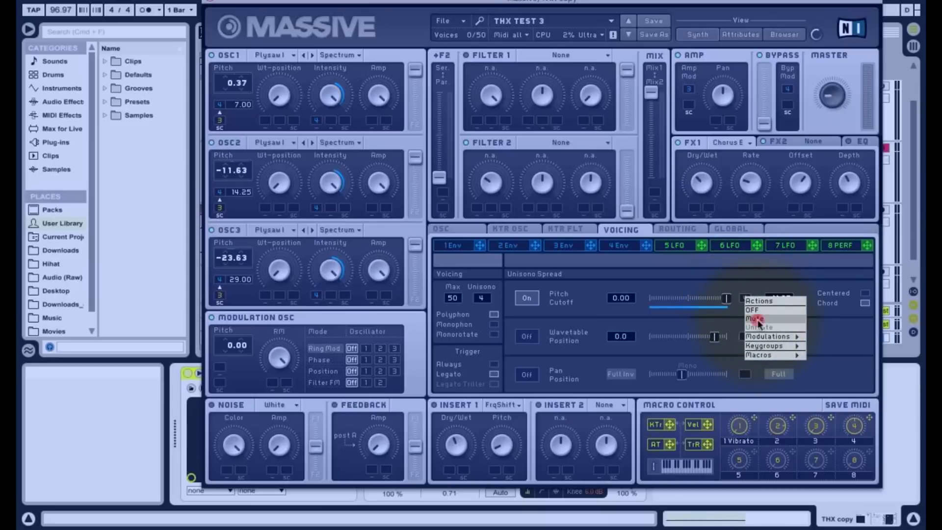
{"action": "left_click", "coordinate": [756, 319]}
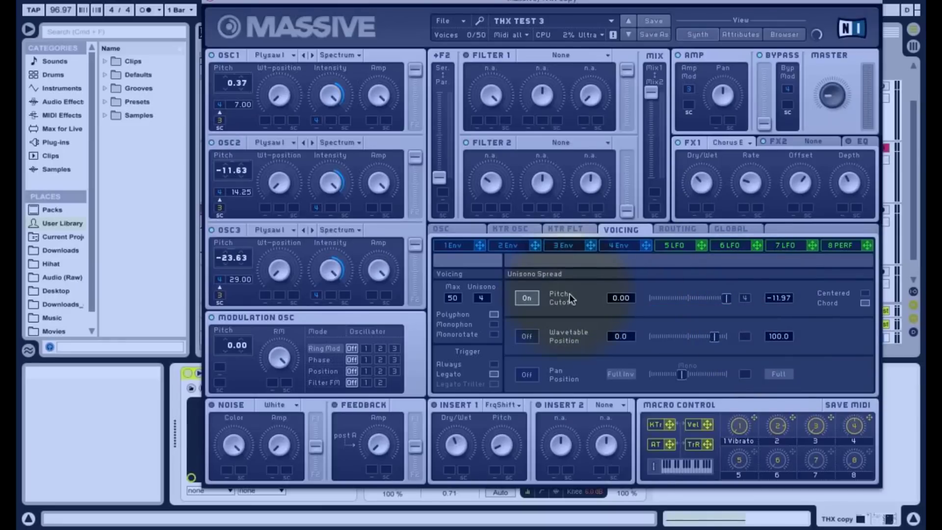
{"action": "left_click_drag", "start_coordinate": [534, 2], "coordinate": [473, 136]}
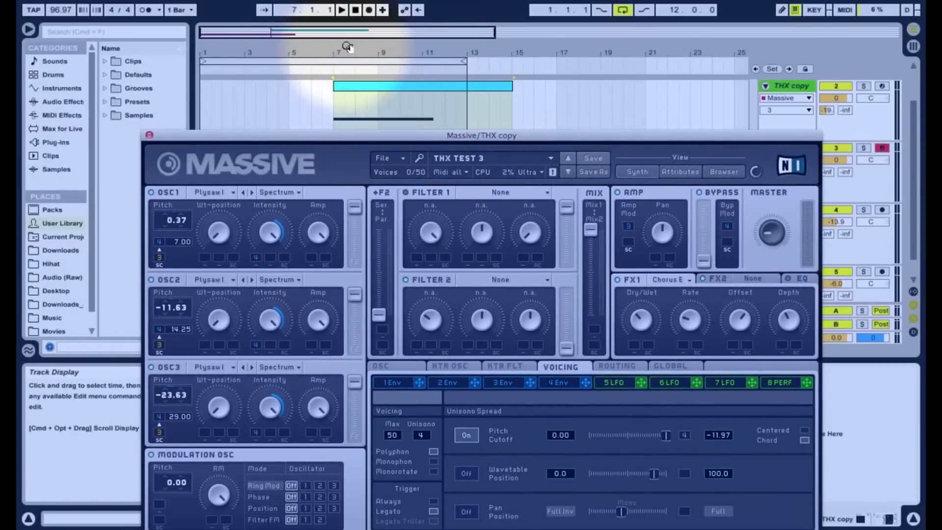
{"action": "key", "text": "space"}
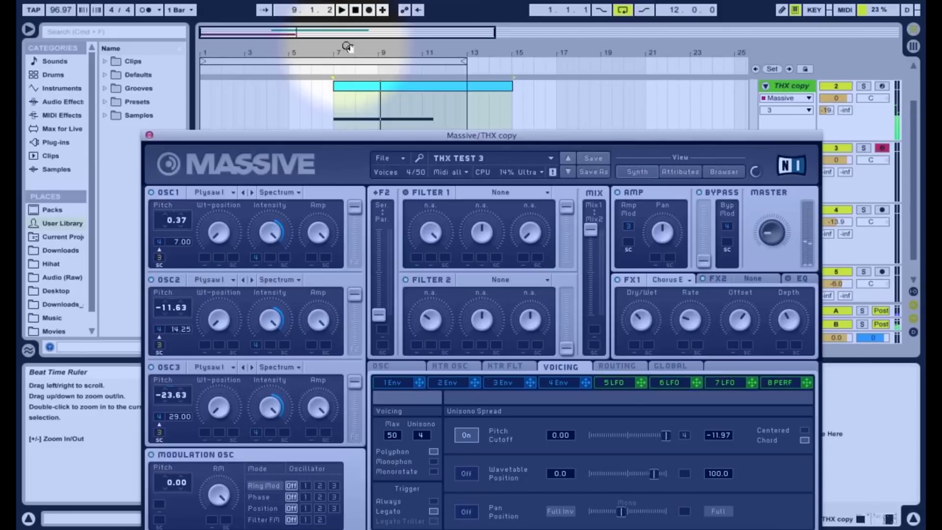
- Close the Massive window, leaving the THX original's empty effects chain in view
{"action": "left_click_drag", "start_coordinate": [391, 138], "coordinate": [626, 114]}
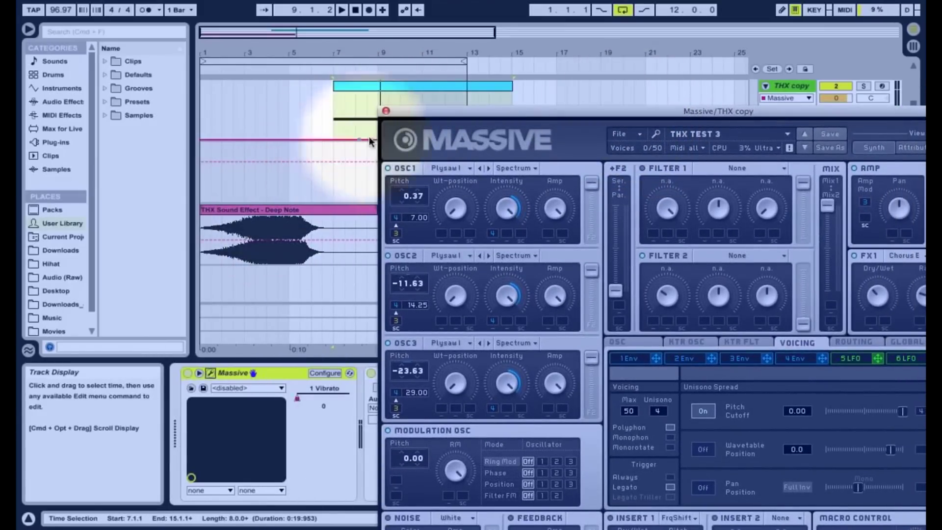
{"action": "left_click_drag", "start_coordinate": [420, 112], "coordinate": [274, 8]}
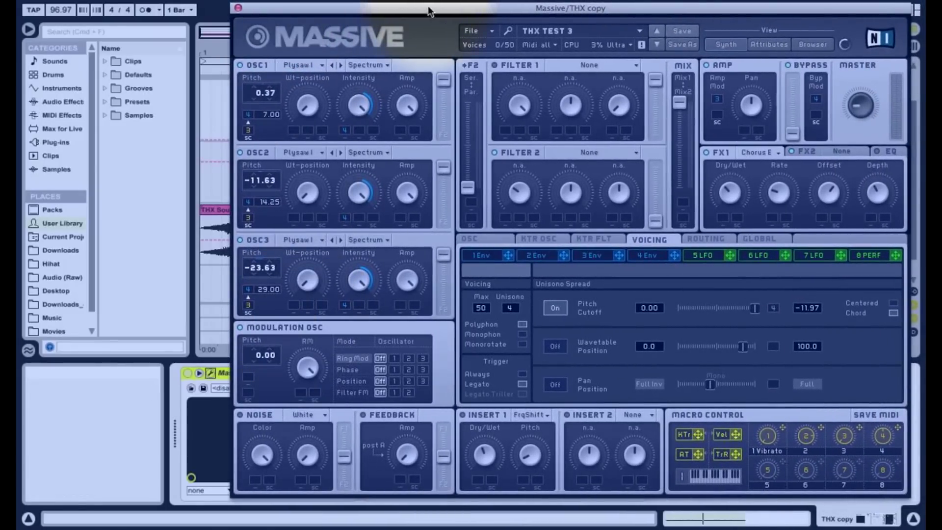
{"action": "left_click_drag", "start_coordinate": [428, 5], "coordinate": [265, 287]}
{"action": "left_click", "coordinate": [210, 216]}
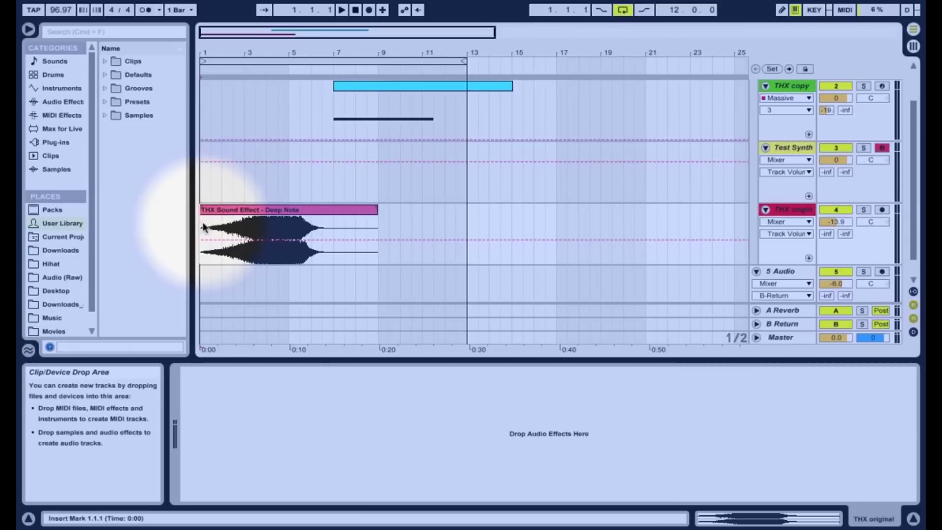
- Play the original sample's start, then show Test Synth's Freqconverter reading 329 Hz (E 4)
{"action": "left_click", "coordinate": [343, 11]}
{"action": "left_click", "coordinate": [356, 10]}
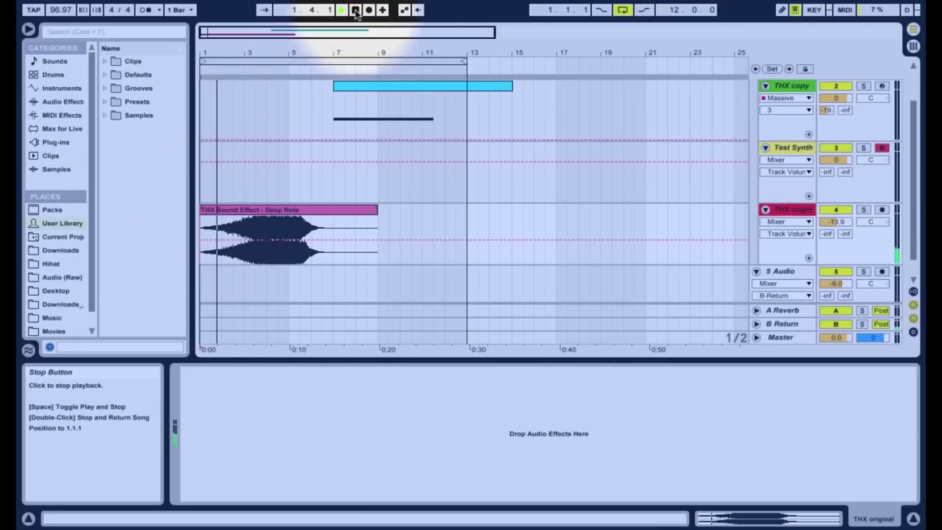
{"action": "double_click", "coordinate": [793, 85]}
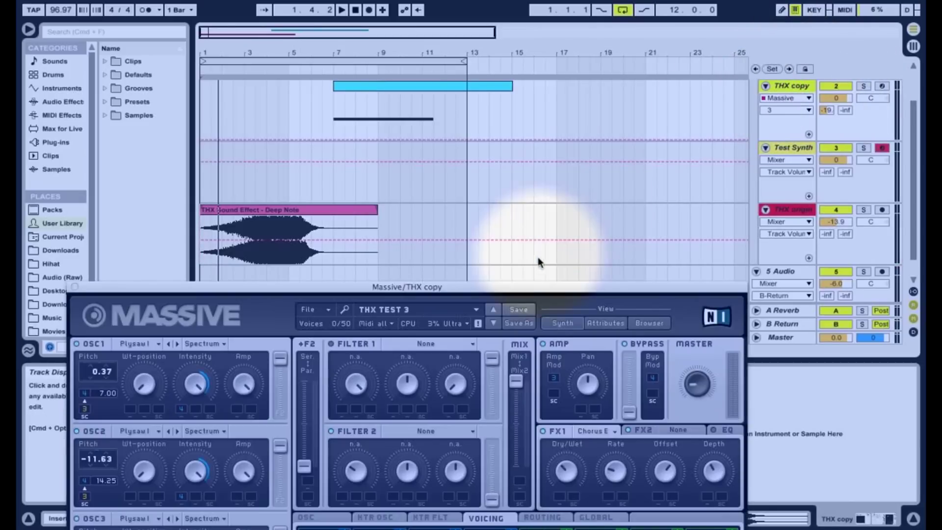
{"action": "left_click_drag", "start_coordinate": [530, 287], "coordinate": [564, 291]}
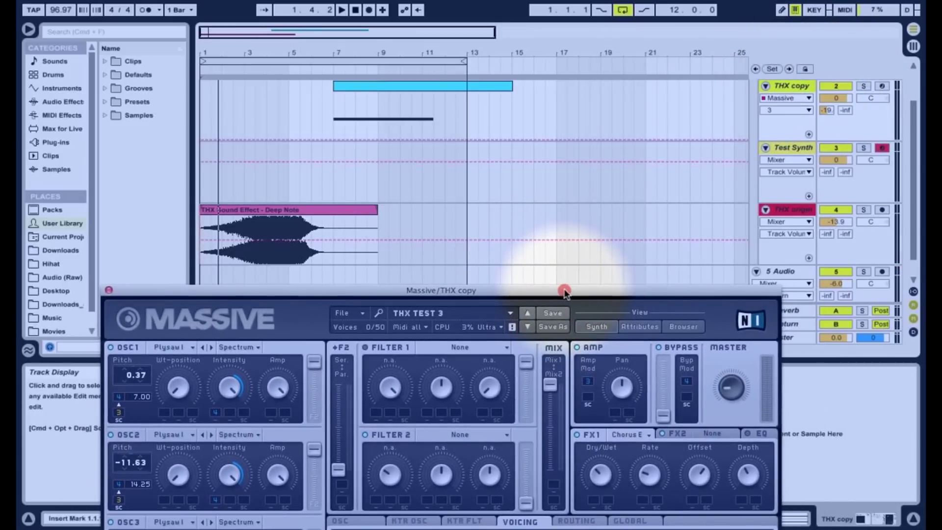
{"action": "left_click", "coordinate": [787, 148]}
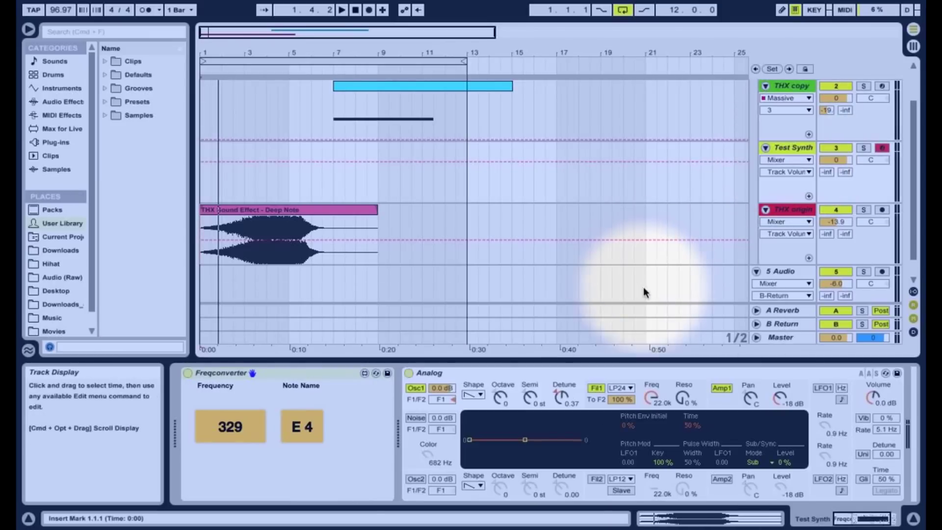
- Convert 200 Hz and 400 Hz to G3 and G4, then reopen the THX copy's Massive
{"action": "left_click", "coordinate": [201, 428]}
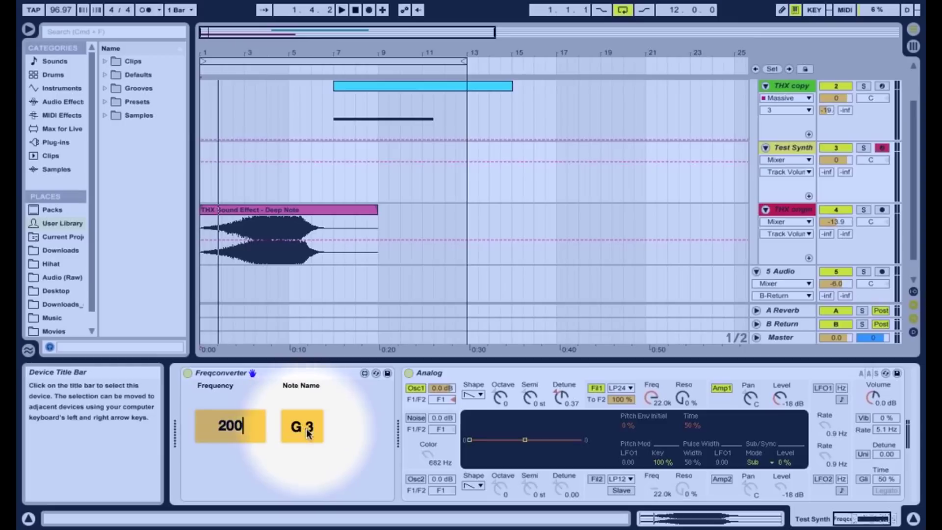
{"action": "left_click", "coordinate": [251, 432]}
{"action": "left_click_drag", "start_coordinate": [250, 432], "coordinate": [207, 426]}
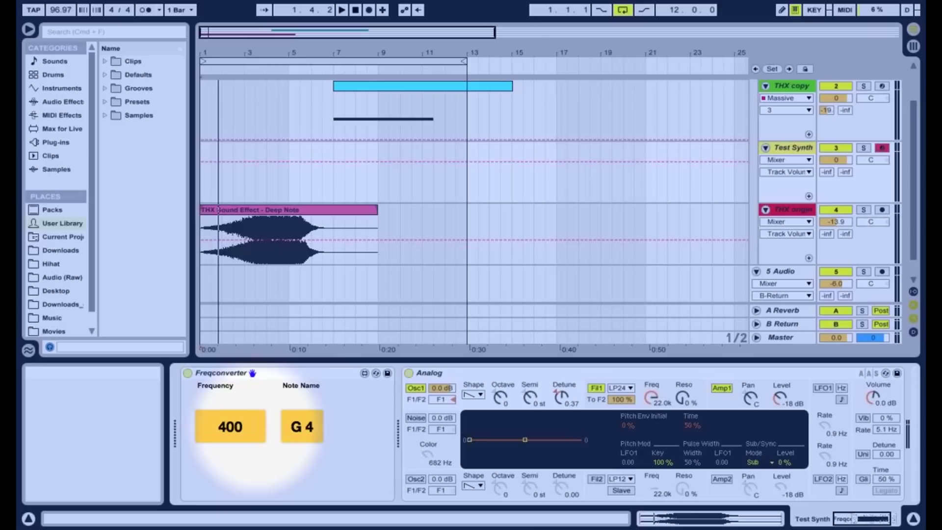
{"action": "left_click", "coordinate": [793, 86]}
{"action": "left_click_drag", "start_coordinate": [589, 289], "coordinate": [621, 3]}
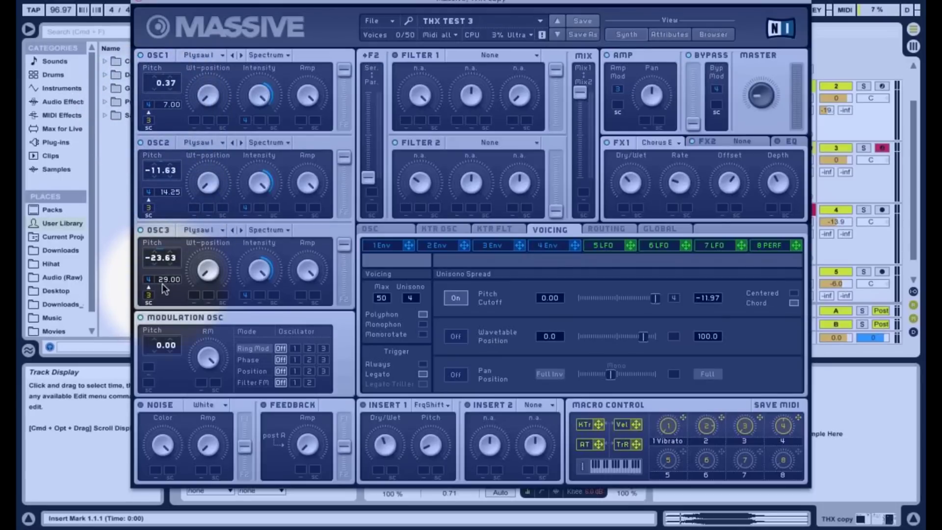
- Audition the THX TEST 3 patch from bar 7 with the Massive window moved aside
{"action": "left_click", "coordinate": [537, 246]}
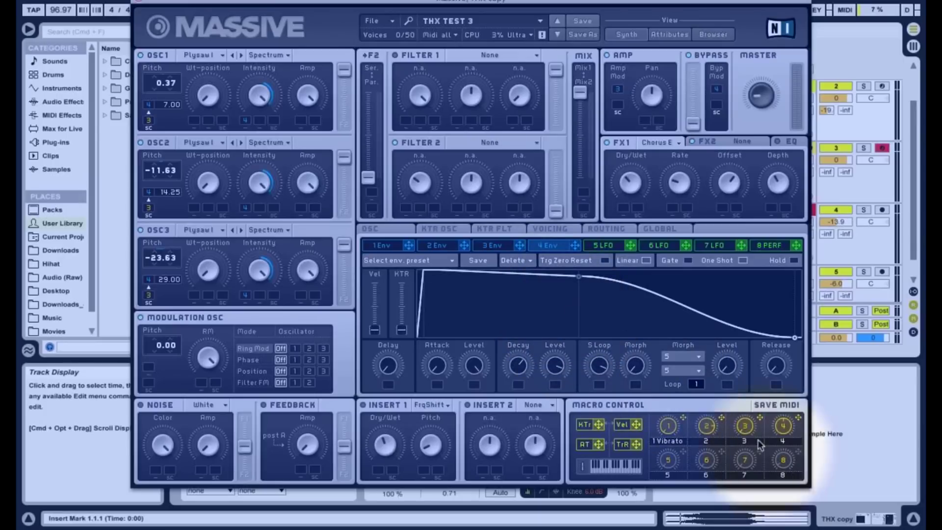
{"action": "left_click", "coordinate": [750, 405]}
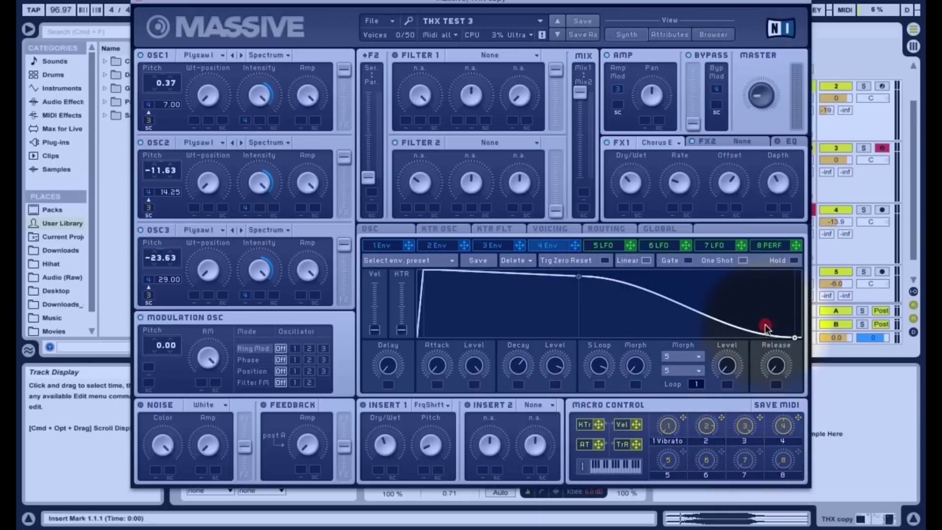
{"action": "left_click_drag", "start_coordinate": [414, 2], "coordinate": [531, 179]}
{"action": "left_click", "coordinate": [340, 120]}
{"action": "key", "text": "space"}
{"action": "left_click_drag", "start_coordinate": [424, 179], "coordinate": [277, 68]}
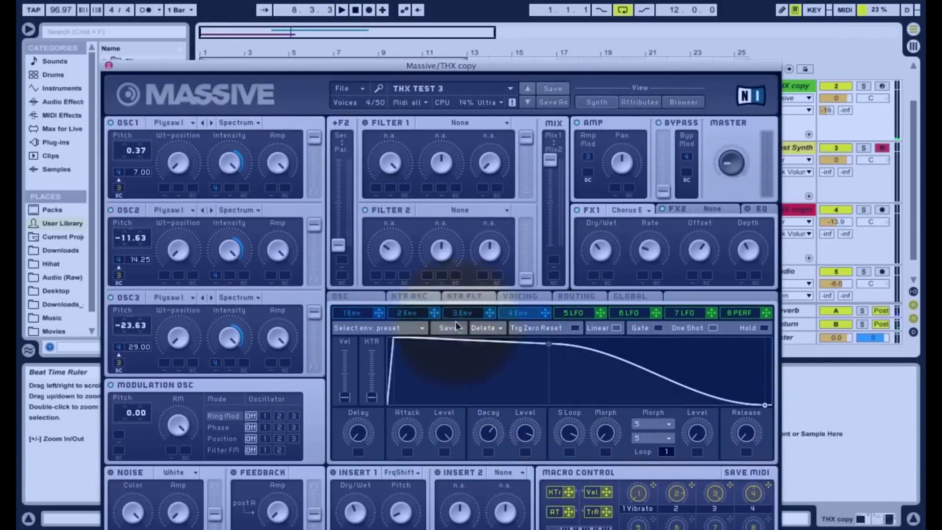
{"action": "left_click_drag", "start_coordinate": [302, 66], "coordinate": [500, 94]}
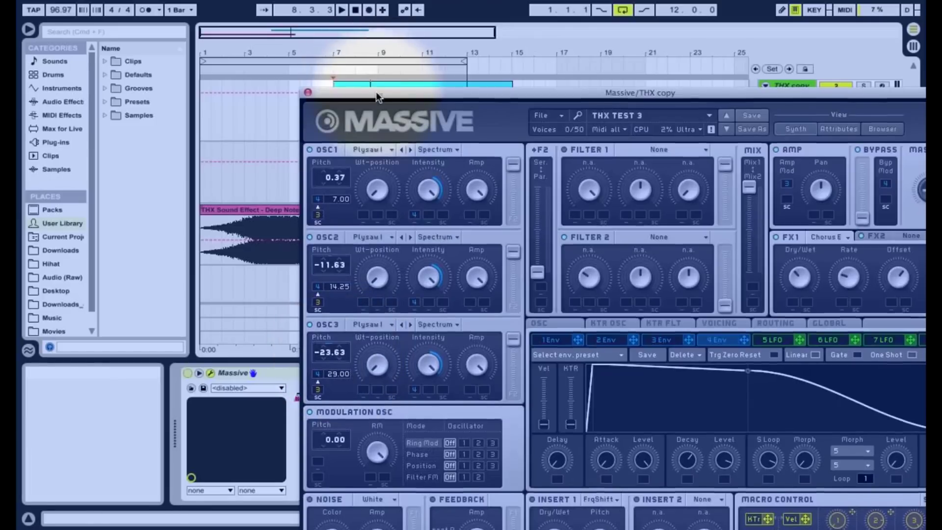
{"action": "left_click_drag", "start_coordinate": [376, 93], "coordinate": [196, 0]}
{"action": "mouse_move", "coordinate": [452, 0]}
{"action": "left_mouse_down"}
{"action": "mouse_move", "coordinate": [458, 152]}
{"action": "mouse_move", "coordinate": [444, 12]}
{"action": "left_mouse_up"}
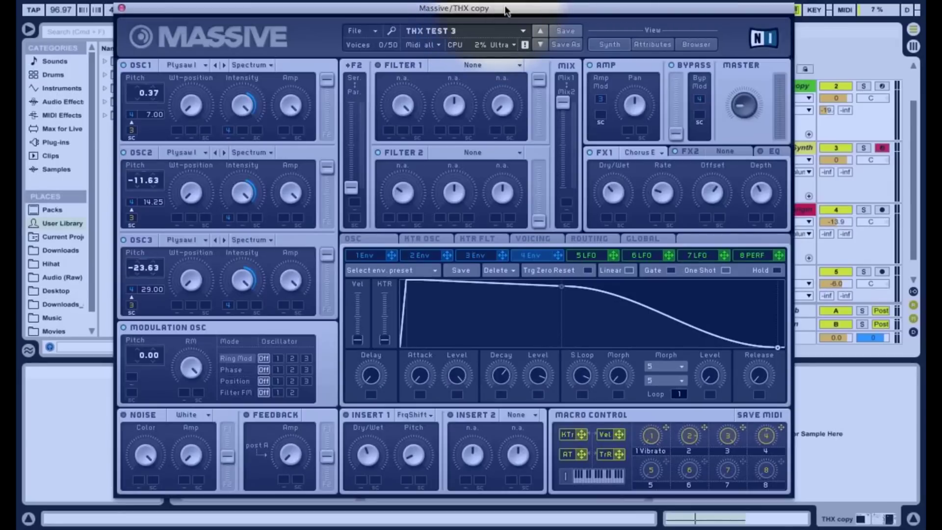
{"action": "left_click_drag", "start_coordinate": [505, 10], "coordinate": [512, 29]}
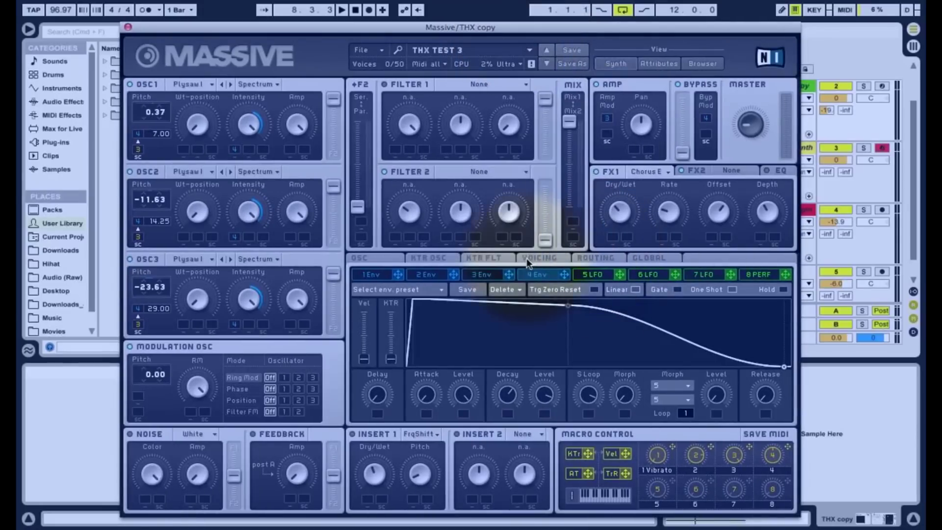
- Unmute envelope 4's modulation of the unison Pitch Cutoff spread on the Voicing page
{"action": "left_click", "coordinate": [528, 260]}
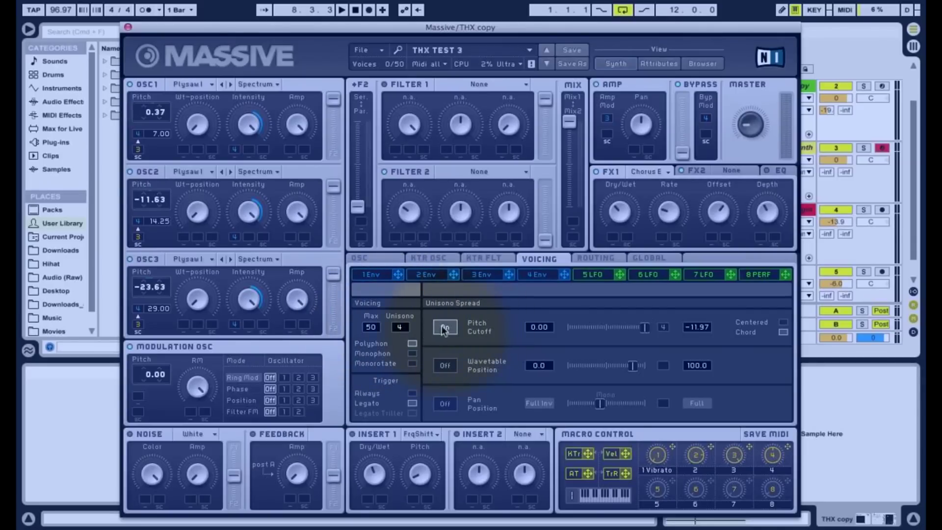
{"action": "right_click", "coordinate": [670, 332]}
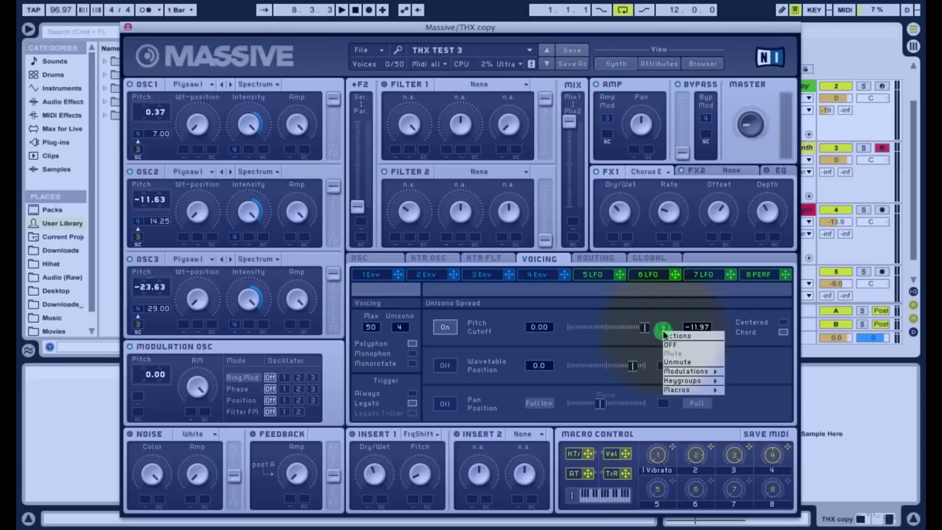
{"action": "left_click", "coordinate": [679, 362]}
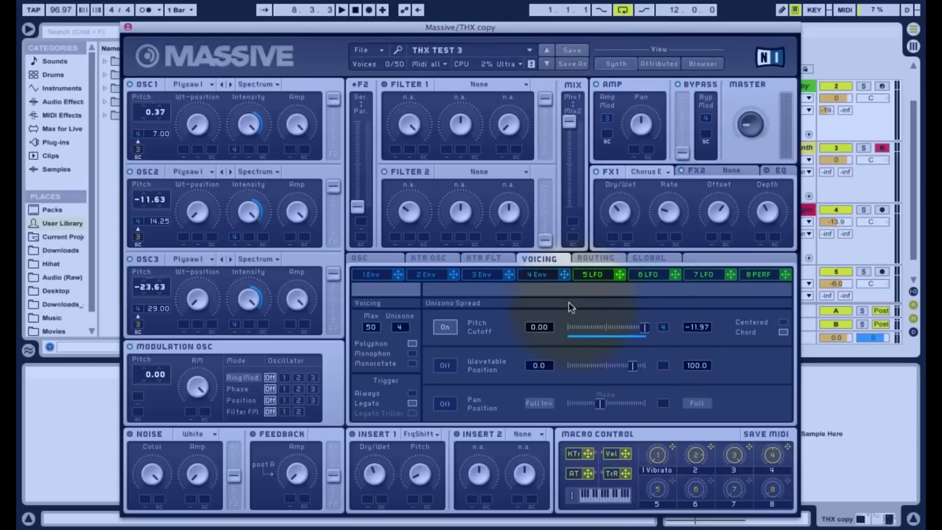
{"action": "left_click", "coordinate": [543, 277]}
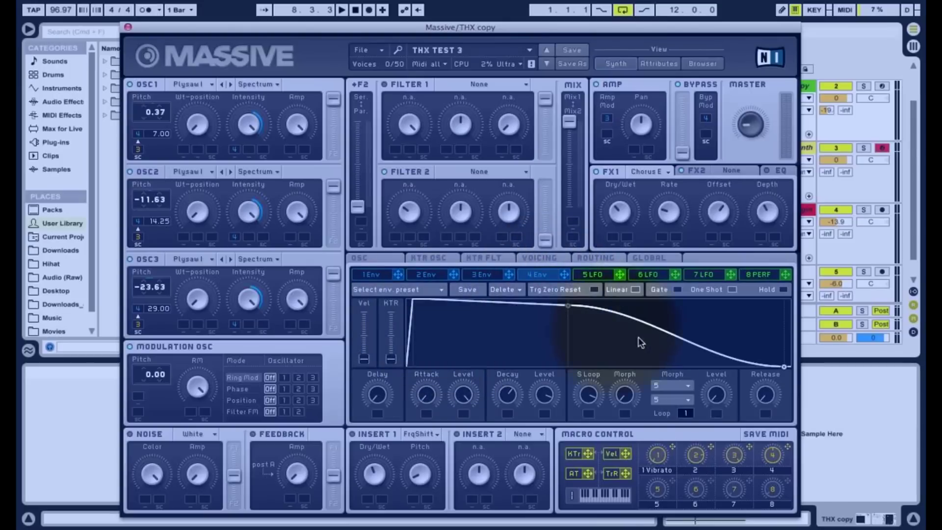
{"action": "left_click", "coordinate": [531, 259]}
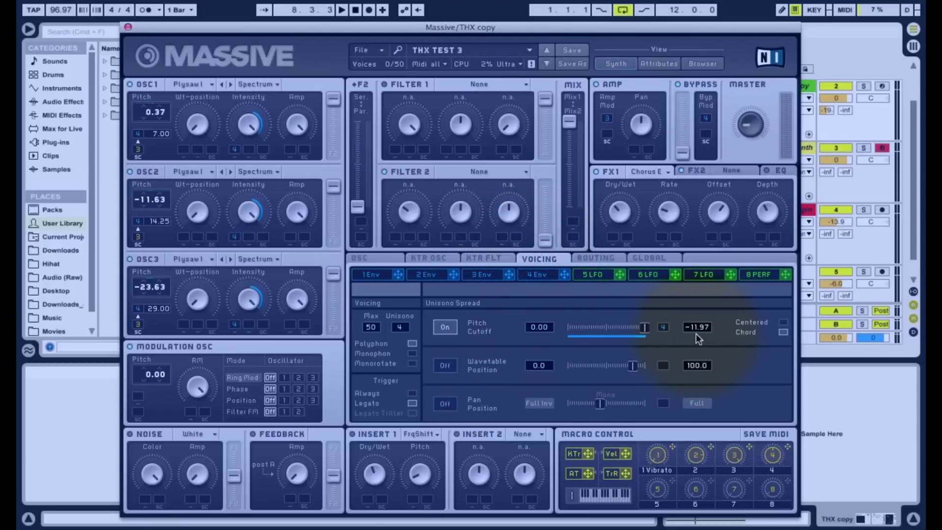
{"action": "left_click_drag", "start_coordinate": [447, 31], "coordinate": [466, 154]}
- Play the patch from bar 7 and view envelope 4's shape in Massive
{"action": "left_click", "coordinate": [332, 109]}
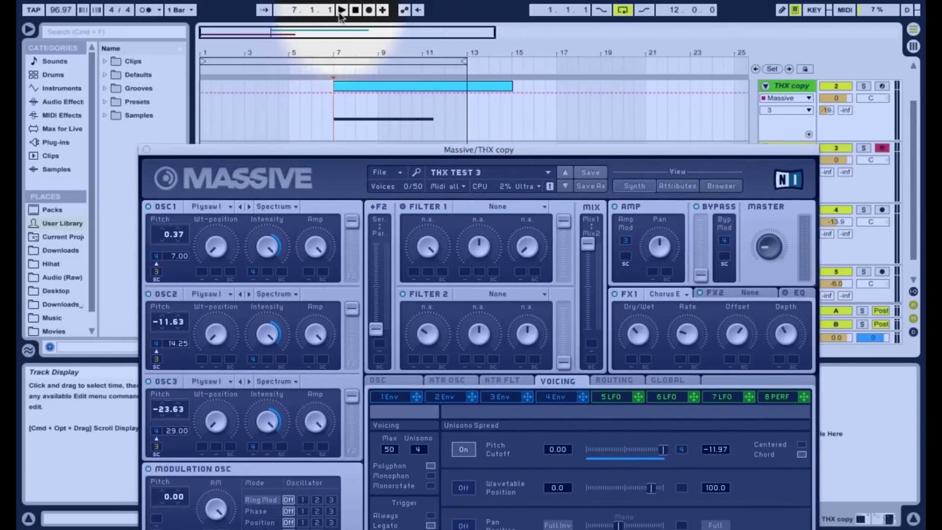
{"action": "key", "text": "space"}
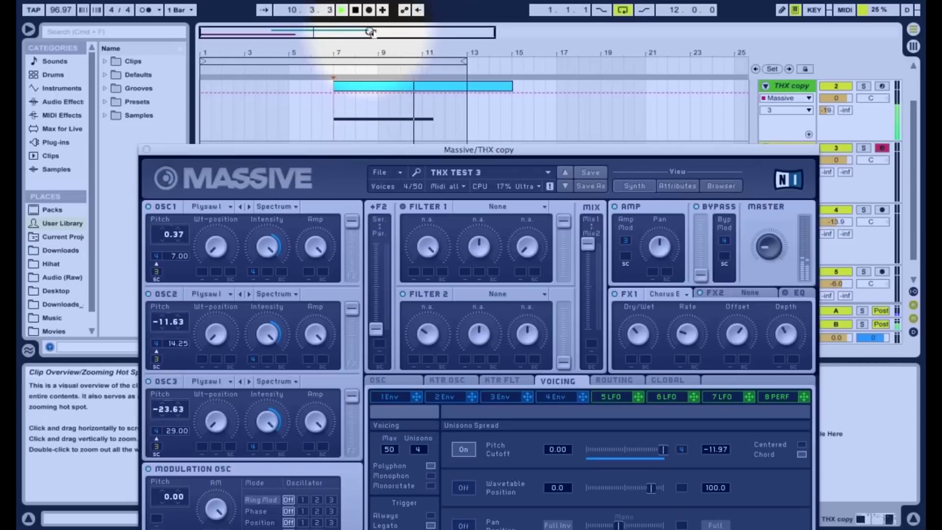
{"action": "left_click_drag", "start_coordinate": [421, 151], "coordinate": [649, 25]}
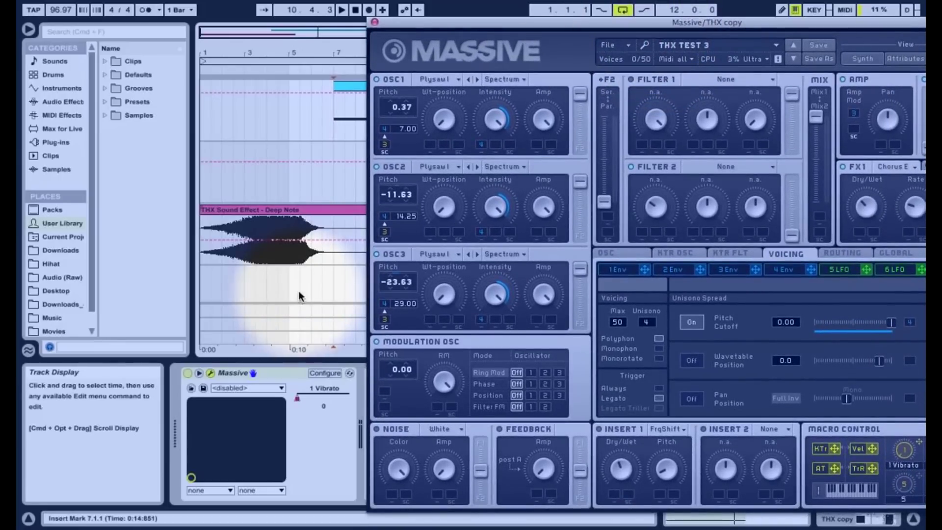
{"action": "left_click_drag", "start_coordinate": [466, 21], "coordinate": [276, 125]}
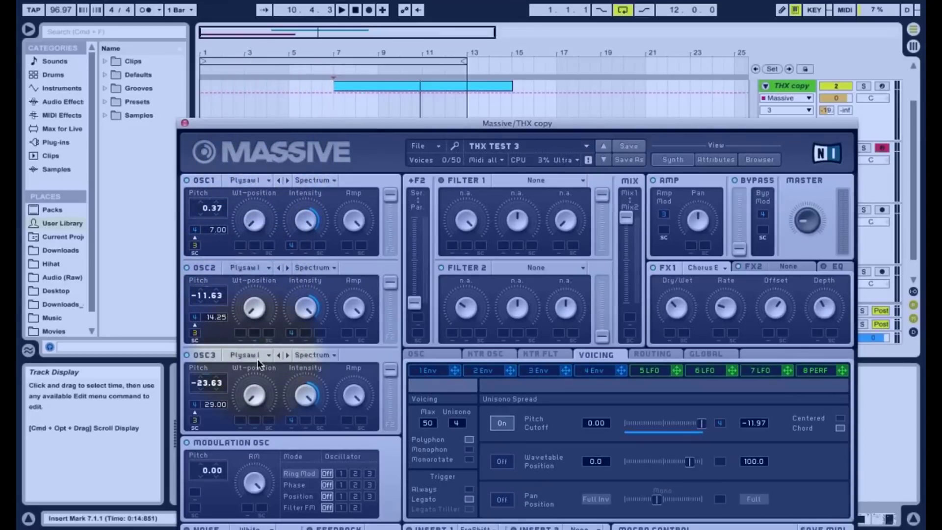
{"action": "left_click", "coordinate": [268, 181]}
{"action": "left_click", "coordinate": [269, 180]}
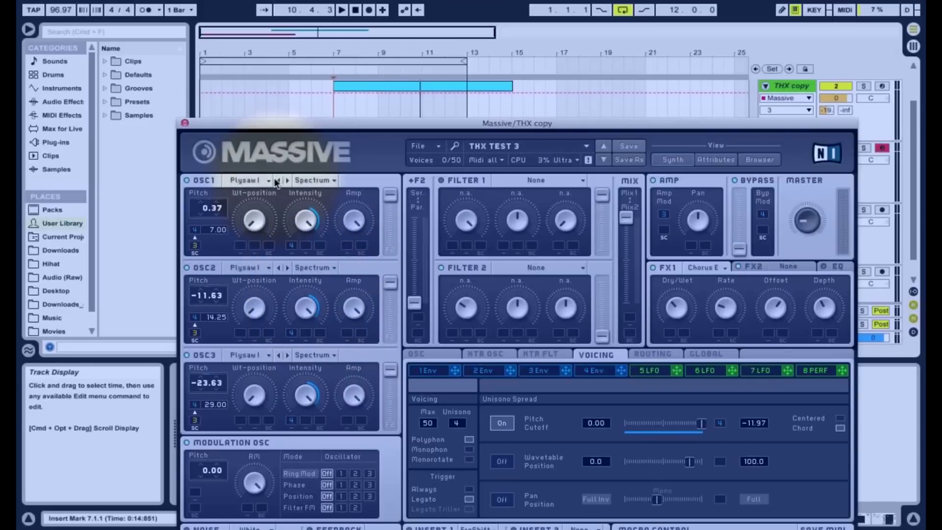
{"action": "left_click", "coordinate": [598, 371]}
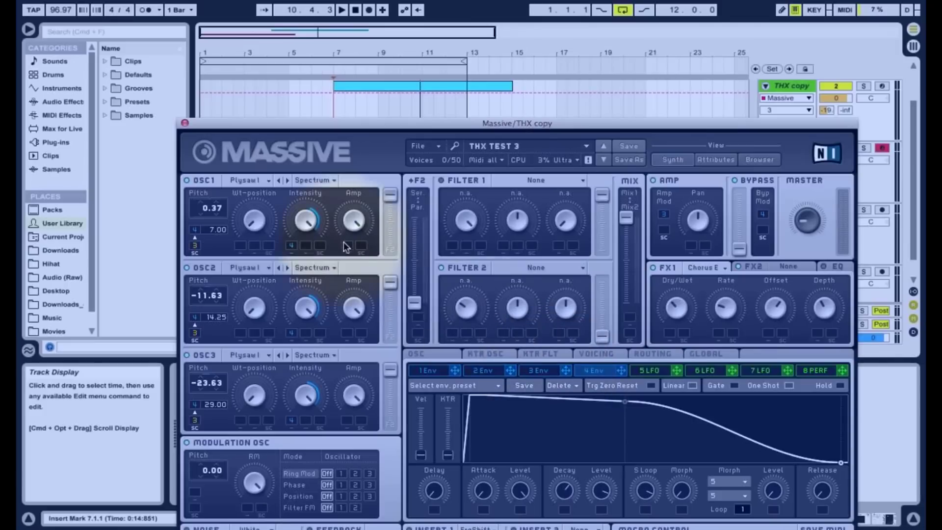
- Mute envelope 4's Intensity modulation on OSC1, OSC2 and OSC3, then select the bar-7 clip
{"action": "left_click", "coordinate": [291, 245]}
{"action": "left_click", "coordinate": [301, 275]}
{"action": "left_click", "coordinate": [291, 335]}
{"action": "left_click", "coordinate": [302, 365]}
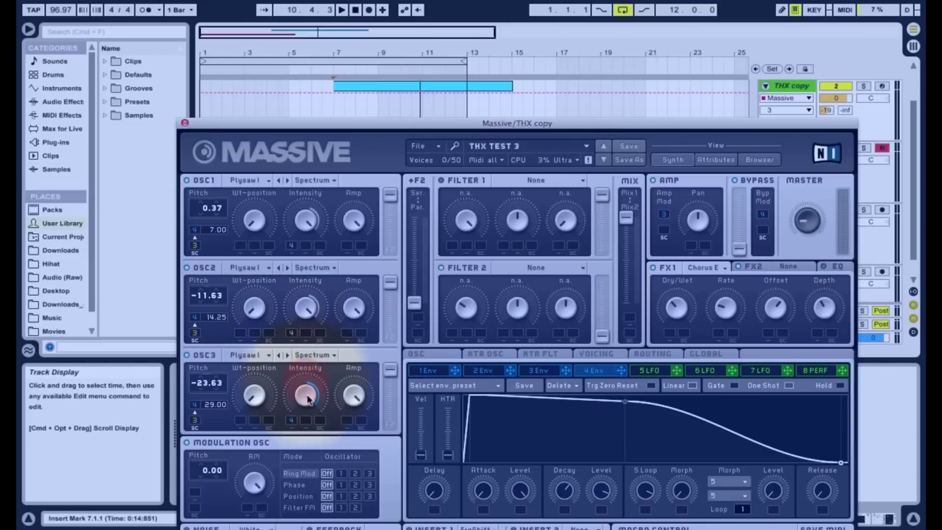
{"action": "left_click", "coordinate": [290, 420]}
{"action": "left_click", "coordinate": [302, 448]}
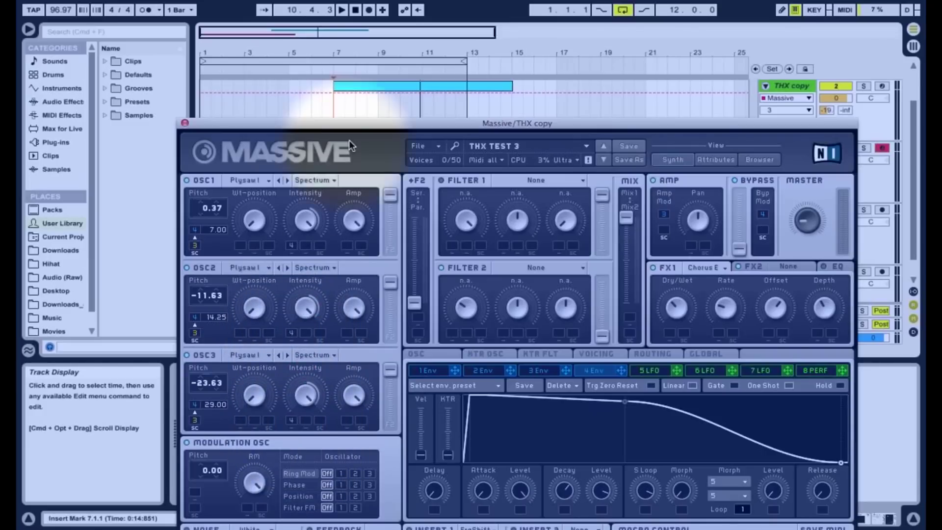
{"action": "left_click", "coordinate": [347, 84]}
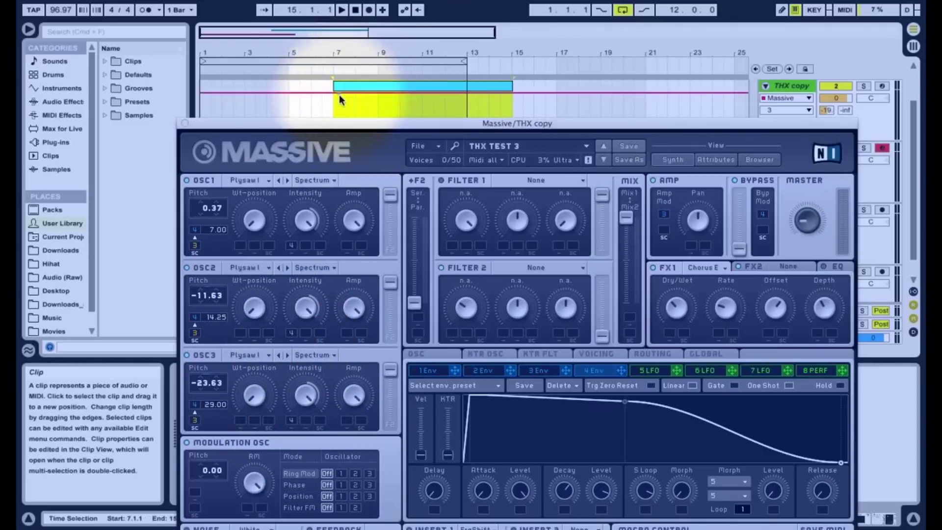
{"action": "key", "text": "space"}
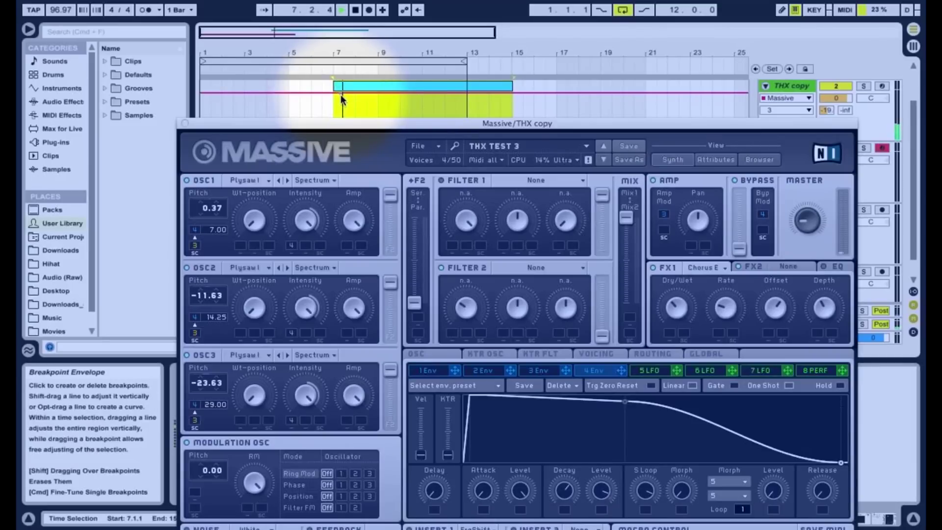
{"action": "key", "text": "space"}
{"action": "left_click_drag", "start_coordinate": [343, 123], "coordinate": [300, 17]}
{"action": "left_click_drag", "start_coordinate": [363, 16], "coordinate": [309, 106]}
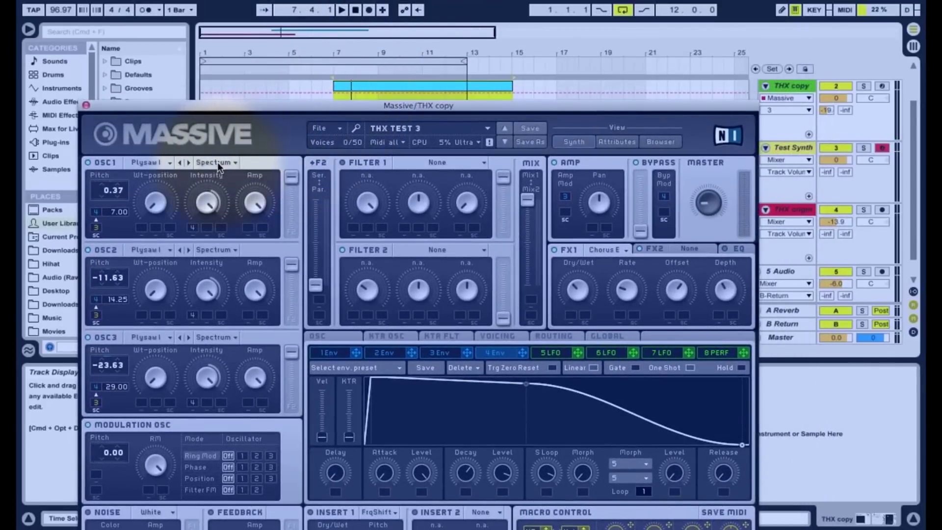
- Switch OSC1, OSC2 and OSC3 from the Plysaw I wavetable to Crude
{"action": "left_click", "coordinate": [158, 162]}
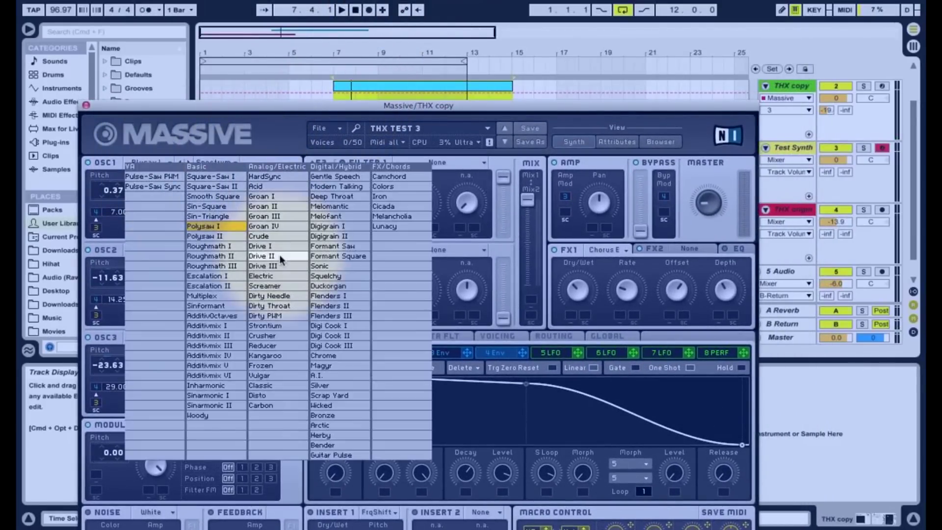
{"action": "left_click", "coordinate": [256, 236]}
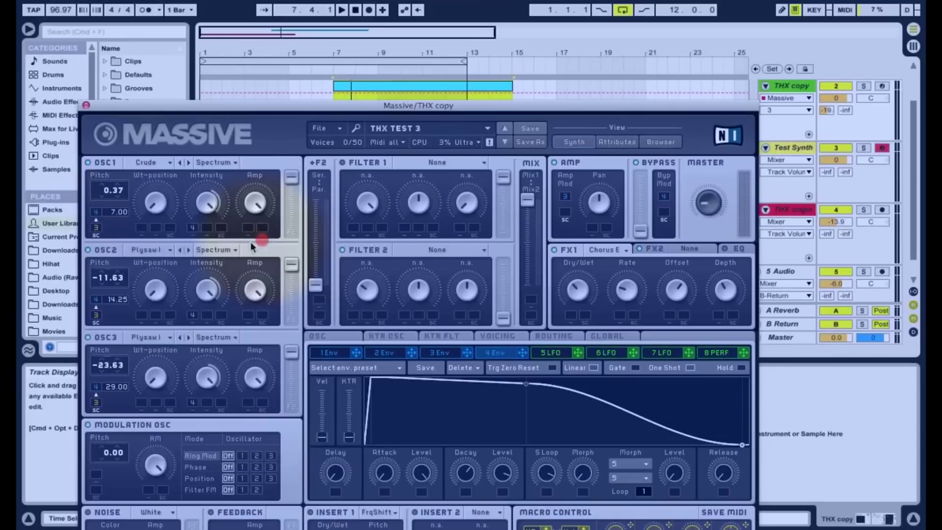
{"action": "left_click", "coordinate": [153, 249]}
{"action": "left_click", "coordinate": [277, 325]}
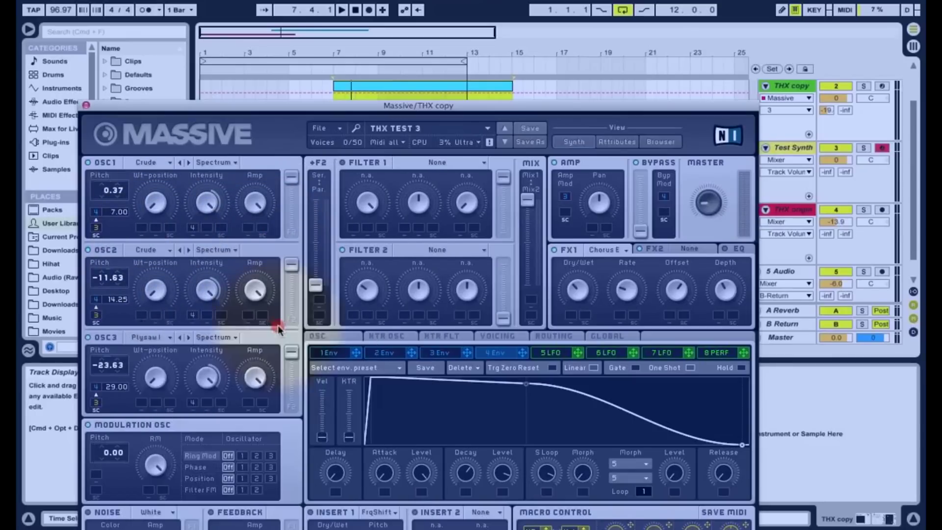
{"action": "left_click", "coordinate": [151, 336]}
{"action": "left_click", "coordinate": [299, 374]}
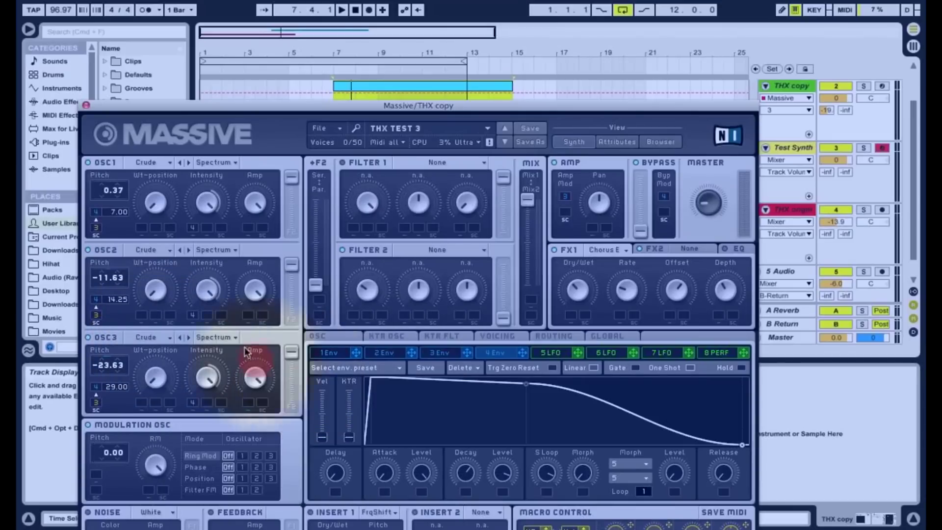
- Unmute envelope 4's Intensity modulation on OSC2, OSC3 and OSC1, then select the clip
{"action": "right_click", "coordinate": [193, 316]}
{"action": "left_click", "coordinate": [209, 347]}
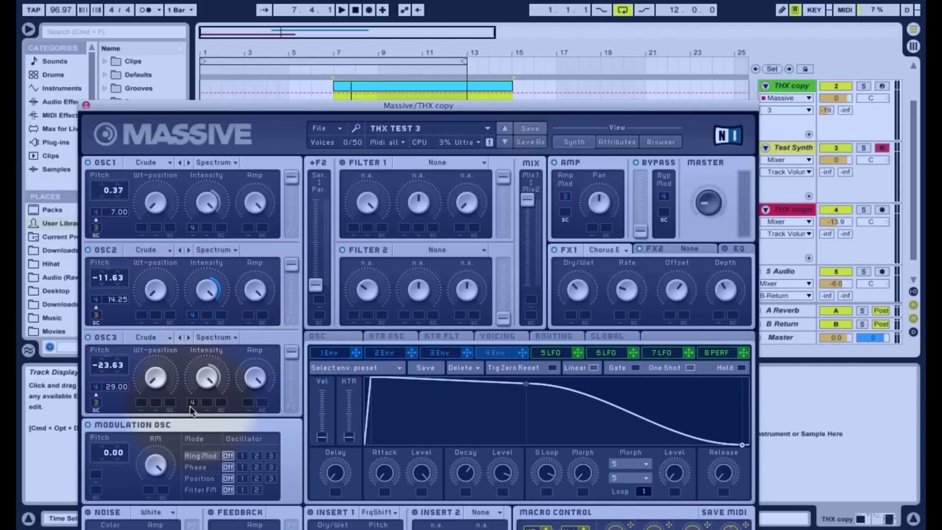
{"action": "right_click", "coordinate": [193, 402]}
{"action": "left_click", "coordinate": [217, 435]}
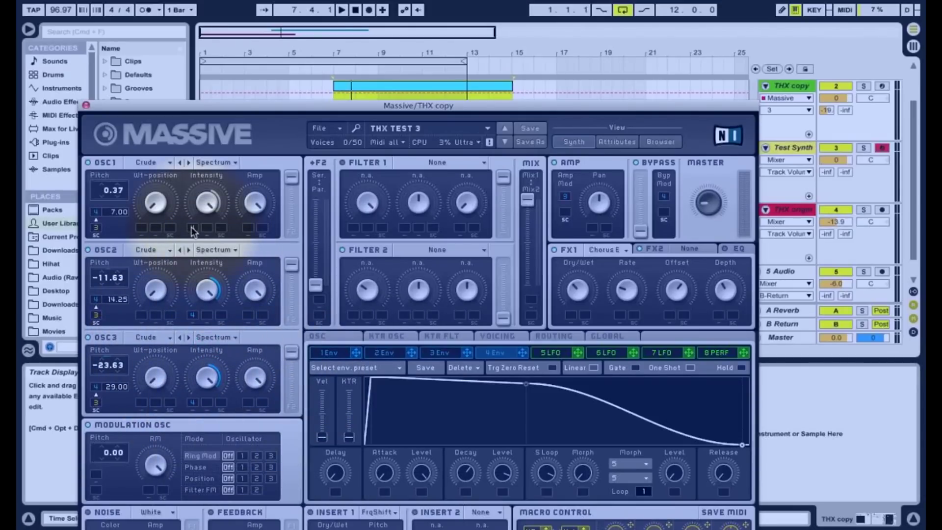
{"action": "right_click", "coordinate": [192, 228]}
{"action": "left_click", "coordinate": [219, 257]}
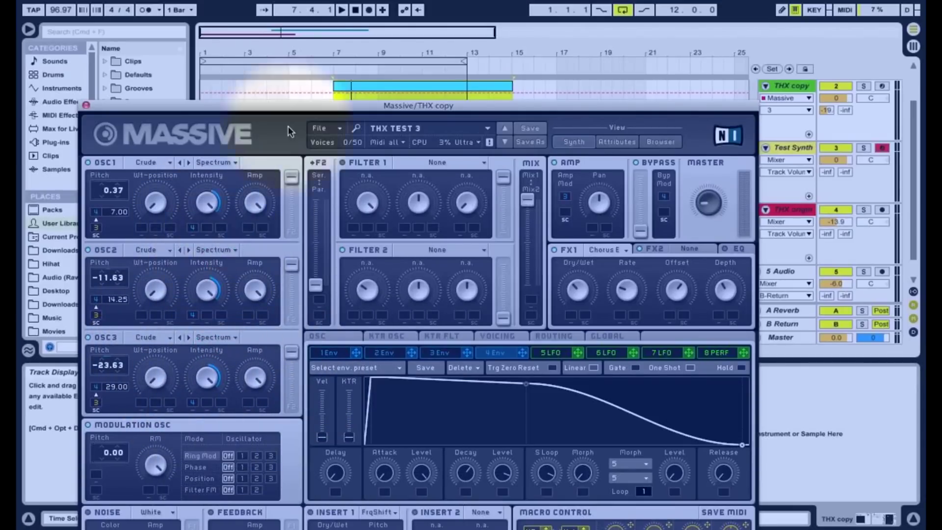
{"action": "left_click", "coordinate": [347, 84]}
- Play the Crude-wavetable patch, then move and hide the Massive window with Ctrl+Alt+P
{"action": "key", "text": "space"}
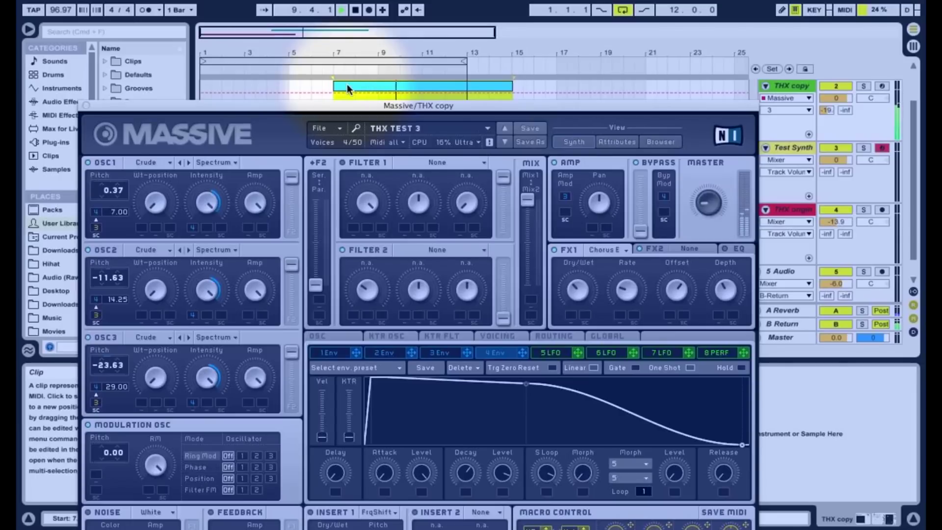
{"action": "left_click_drag", "start_coordinate": [297, 107], "coordinate": [441, 0]}
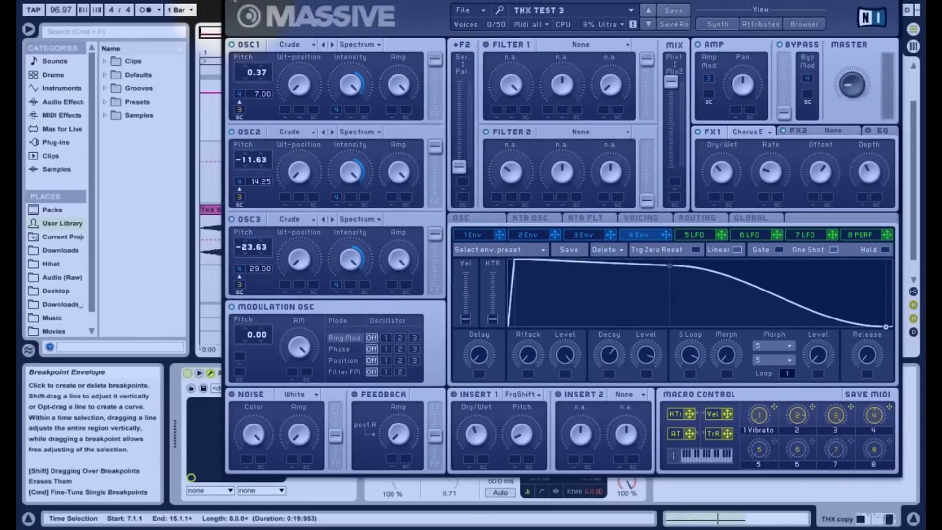
{"action": "key", "text": "ctrl+alt+p"}
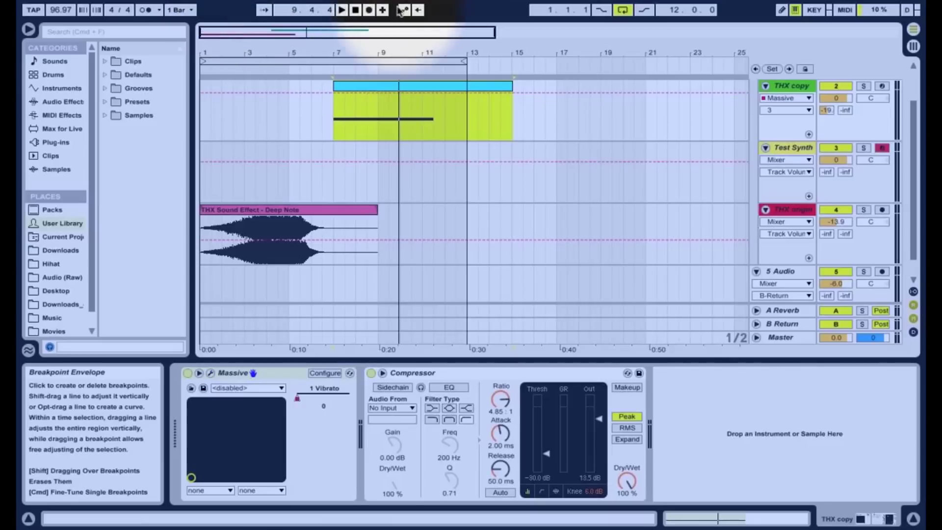